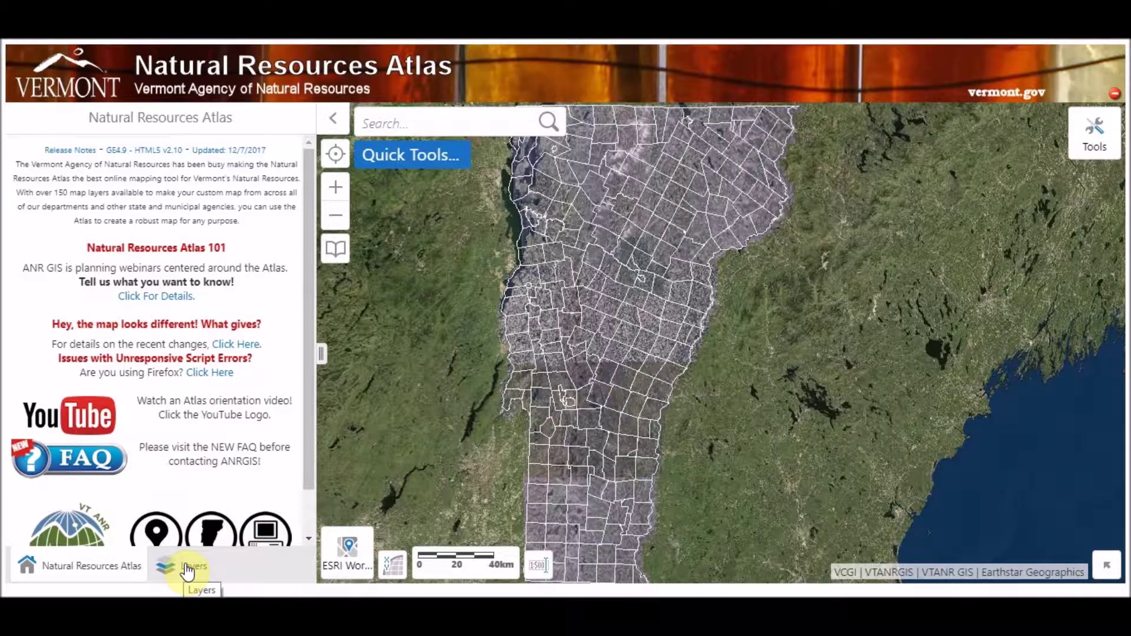
- Show the map layers list and expand the ANR Basemap Data group
click(187, 569)
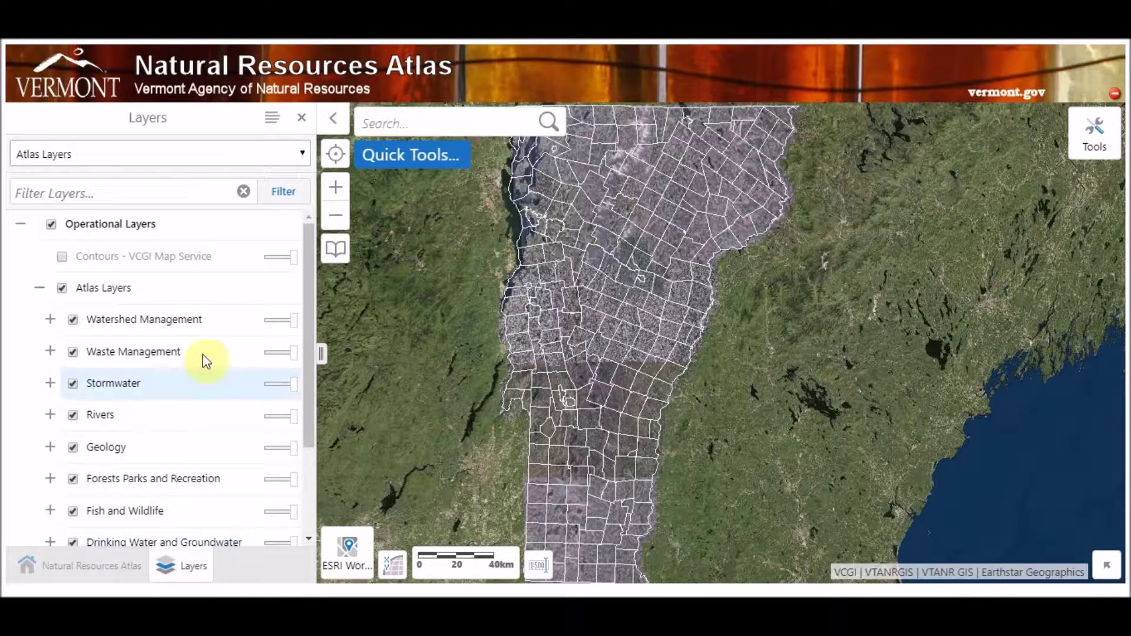
drag(311, 233, 301, 347)
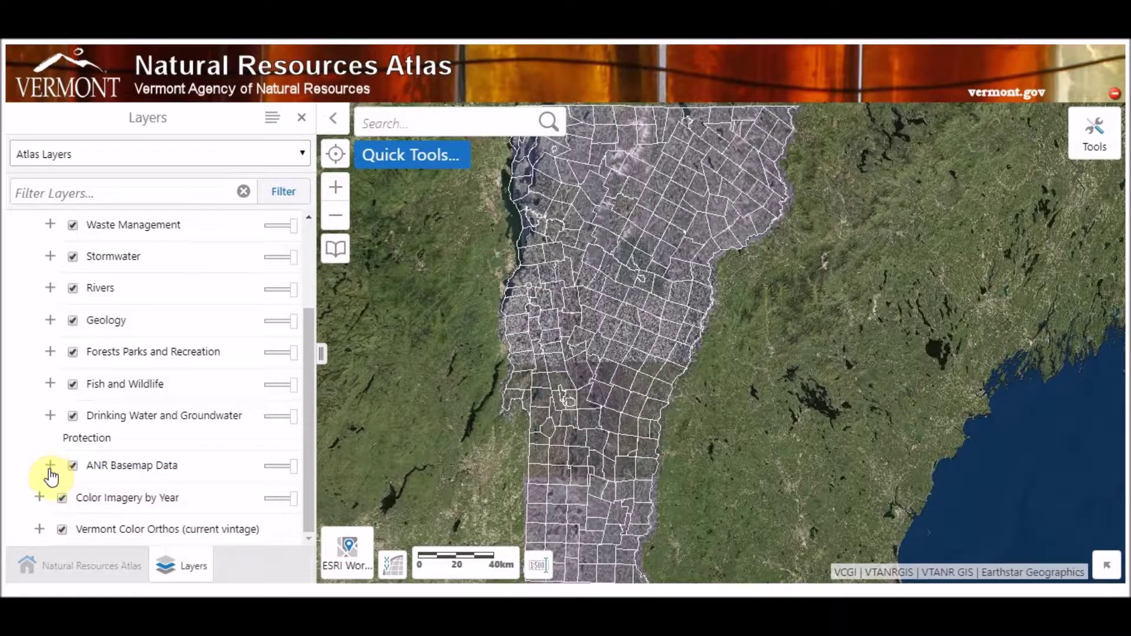
click(50, 469)
scroll(51, 477, down, 5)
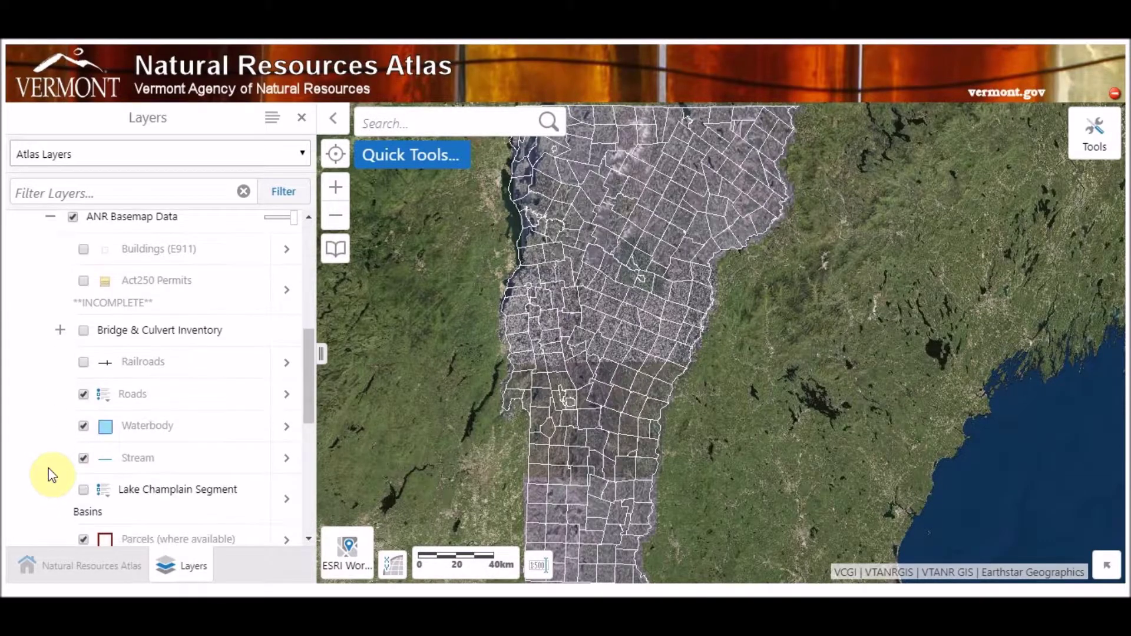
scroll(52, 473, up, 3)
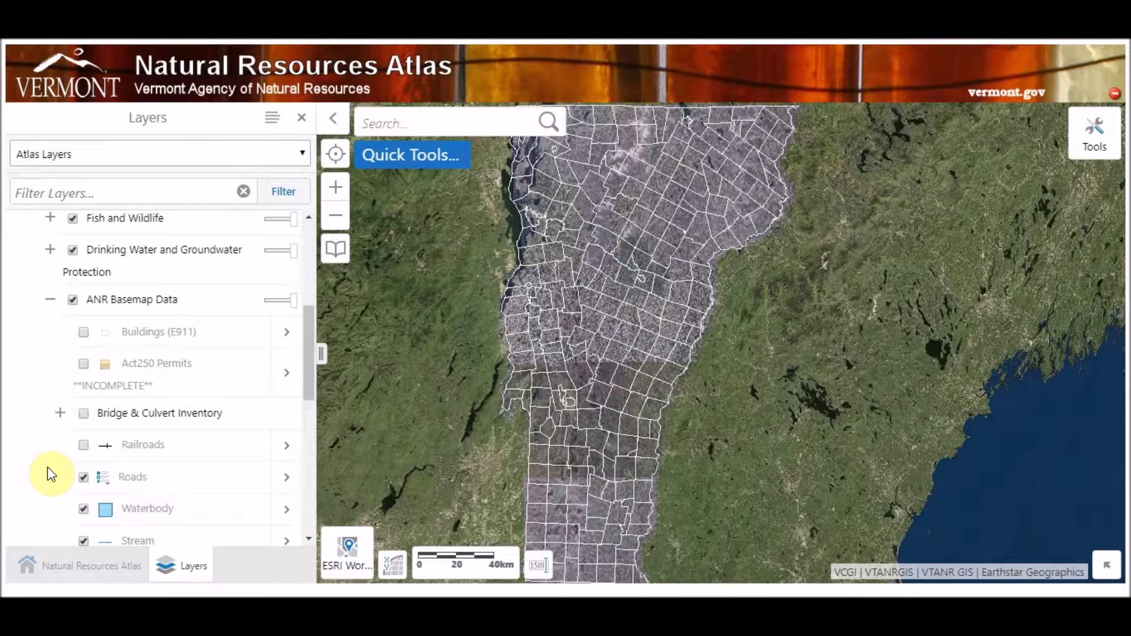
scroll(51, 473, down, 1)
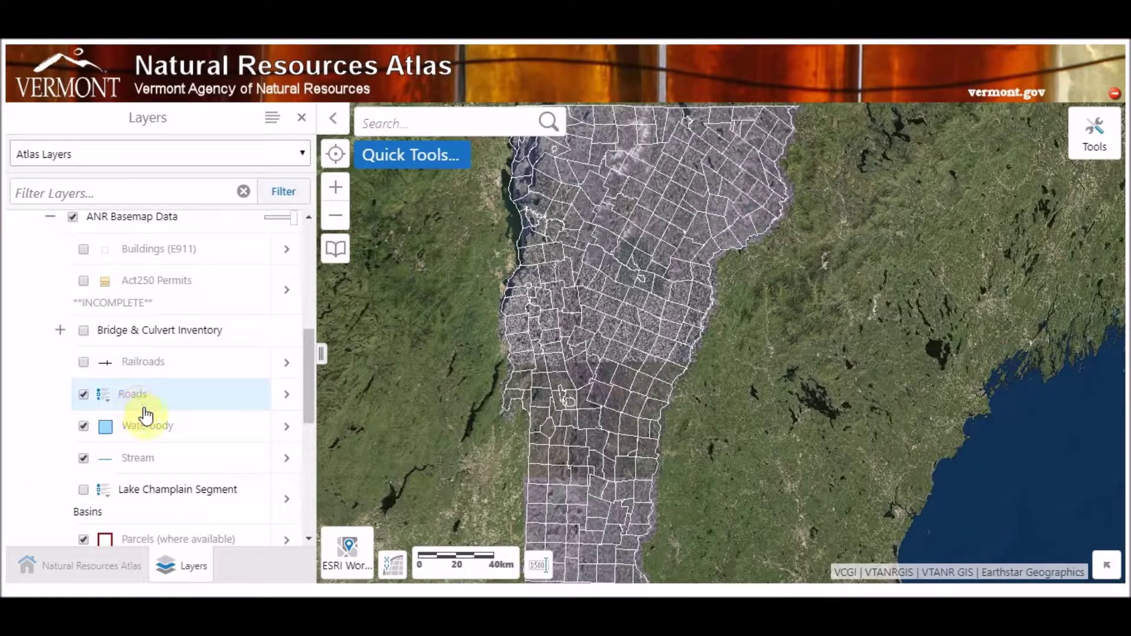
scroll(193, 435, down, 1)
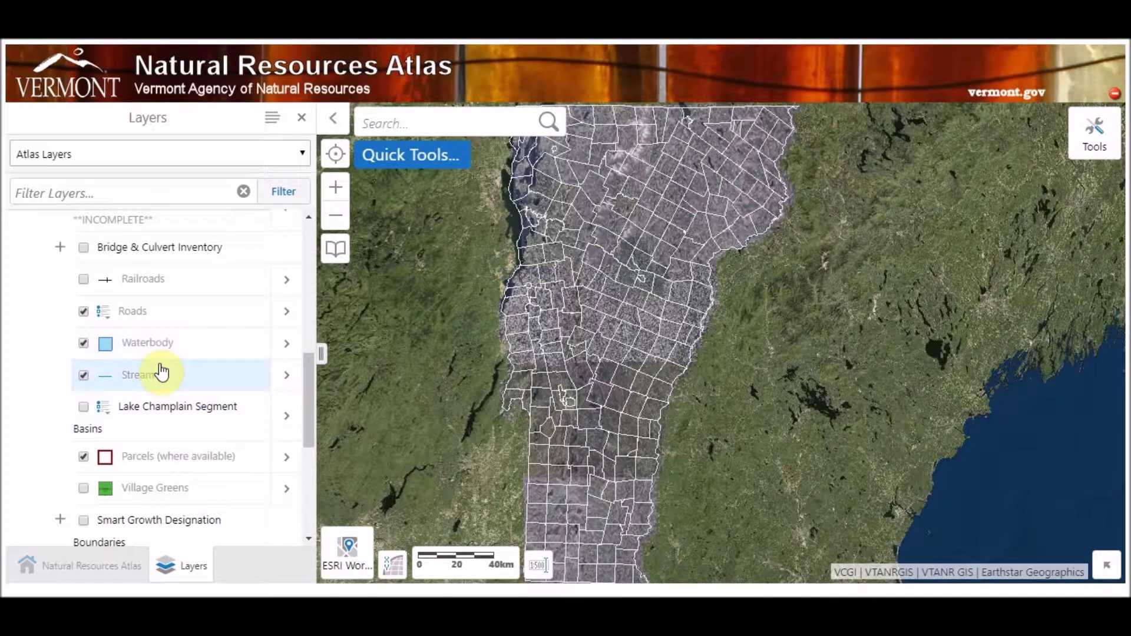
scroll(162, 412, down, 1)
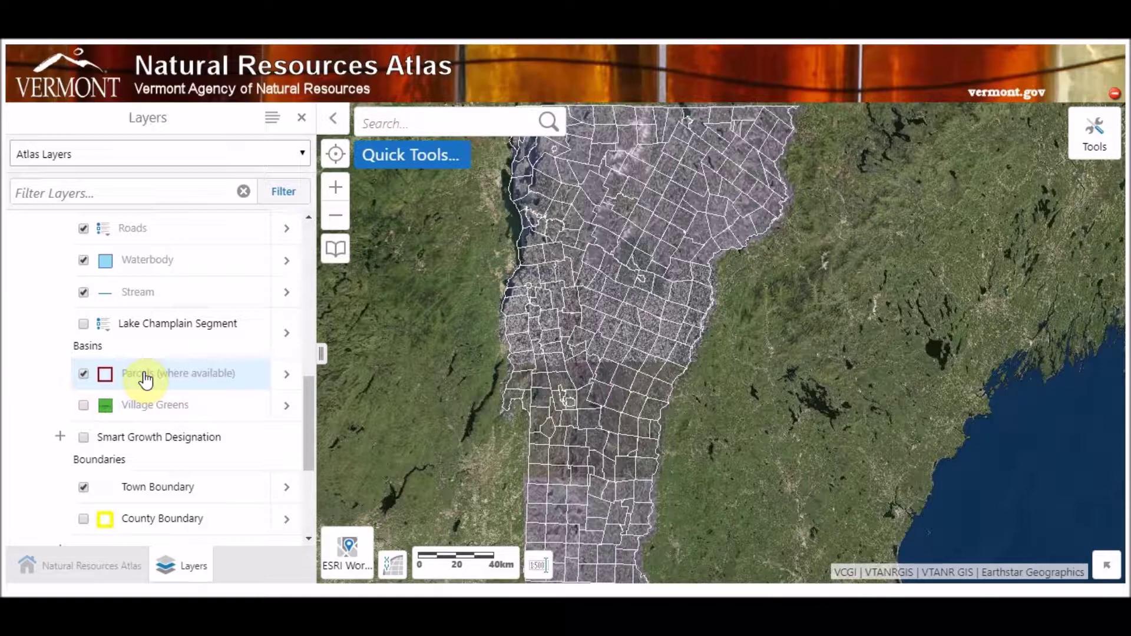
- Review the checked Roads, Waterbody, Stream, Town Boundary and Parcels sublayers, then collapse the group
scroll(146, 380, down, 2)
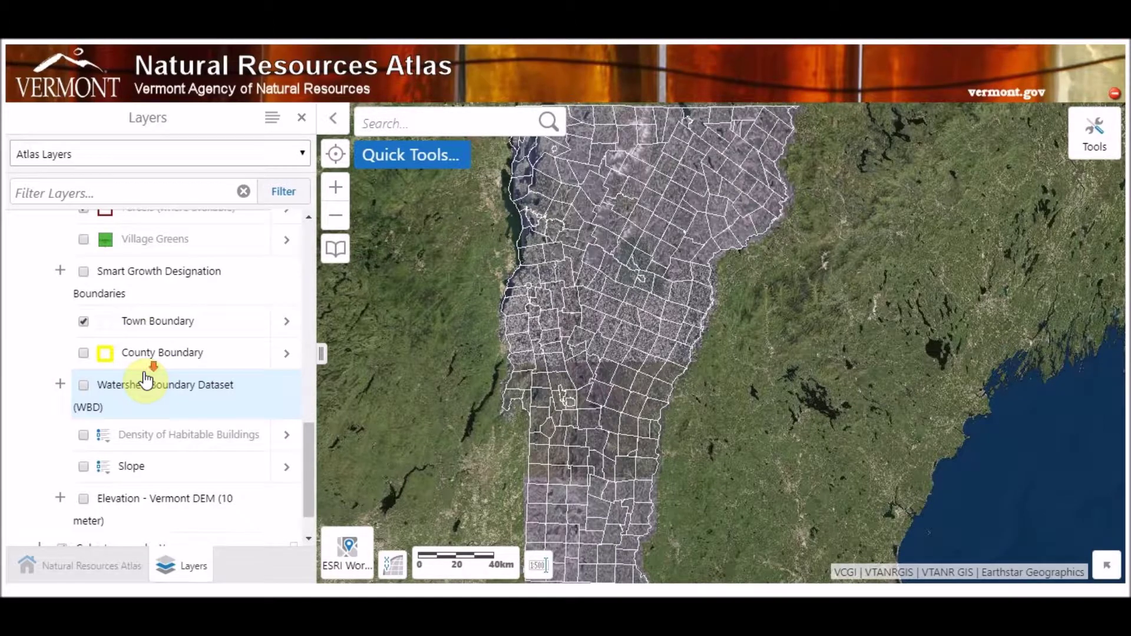
scroll(145, 381, down, 1)
scroll(132, 422, up, 5)
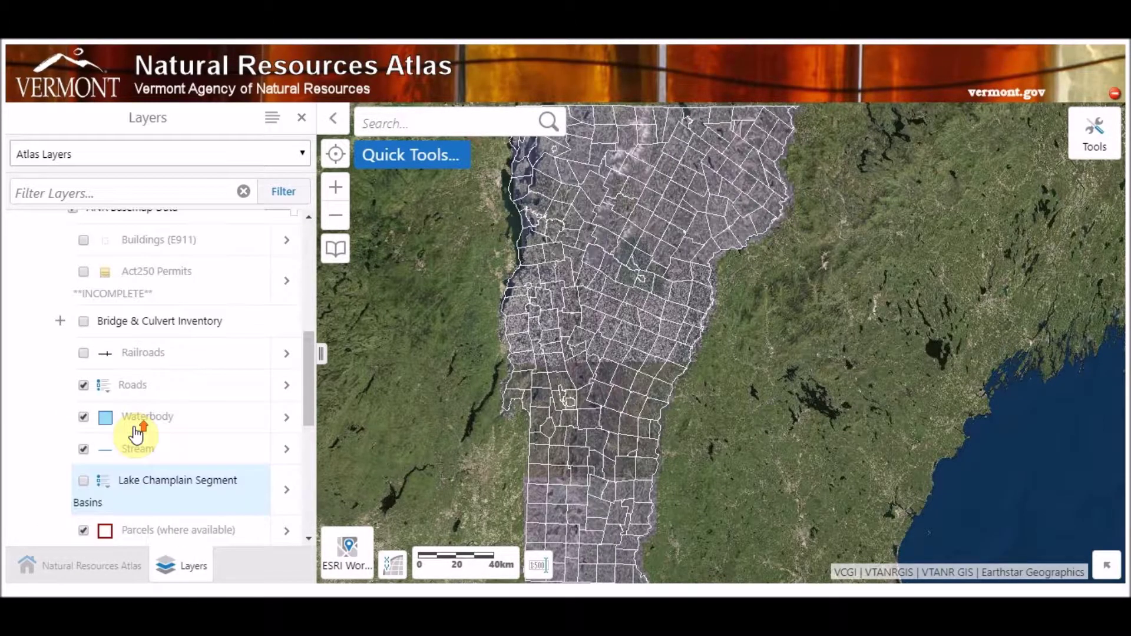
scroll(138, 434, up, 4)
scroll(133, 430, down, 1)
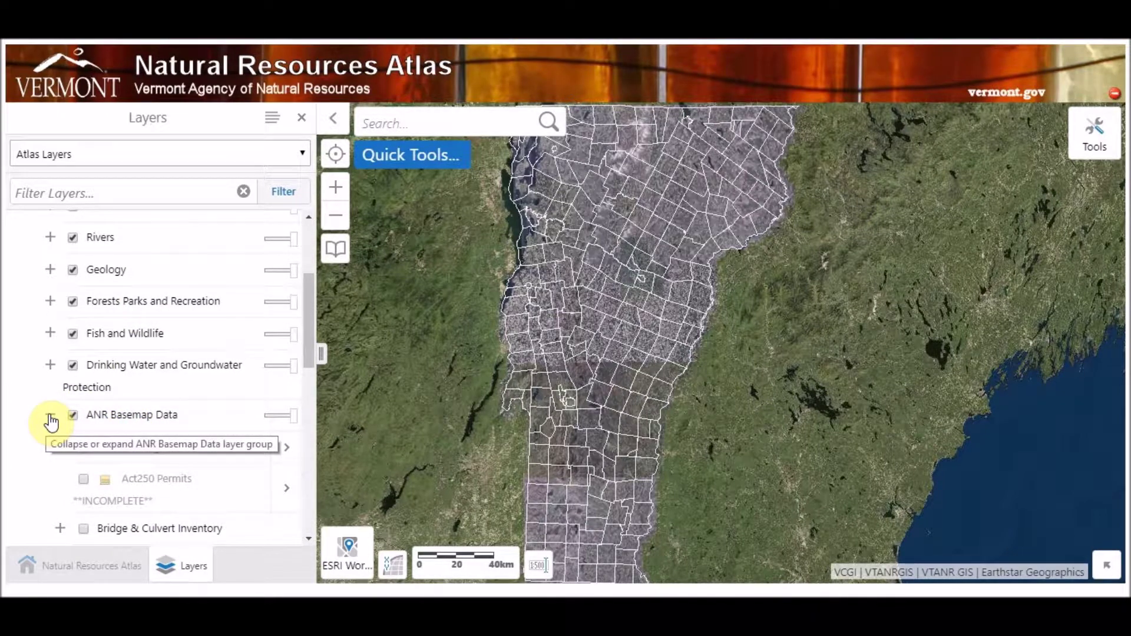
click(51, 420)
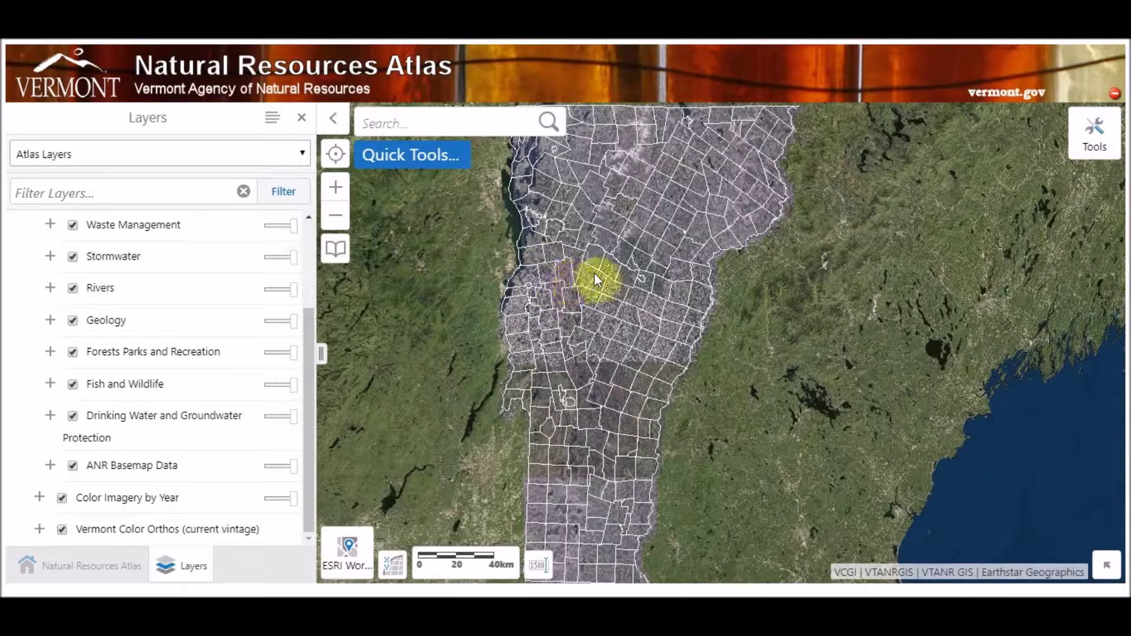
- Zoom the map in on Waitsfield and expand the Color Imagery by Year group
scroll(601, 291, up, 5)
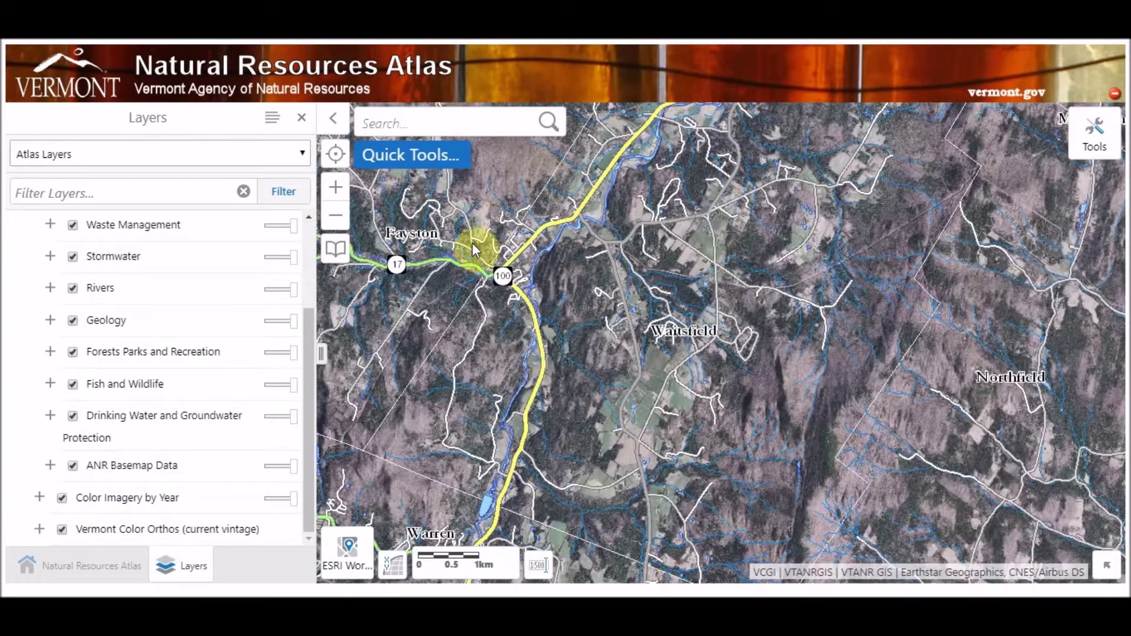
drag(635, 292, 758, 382)
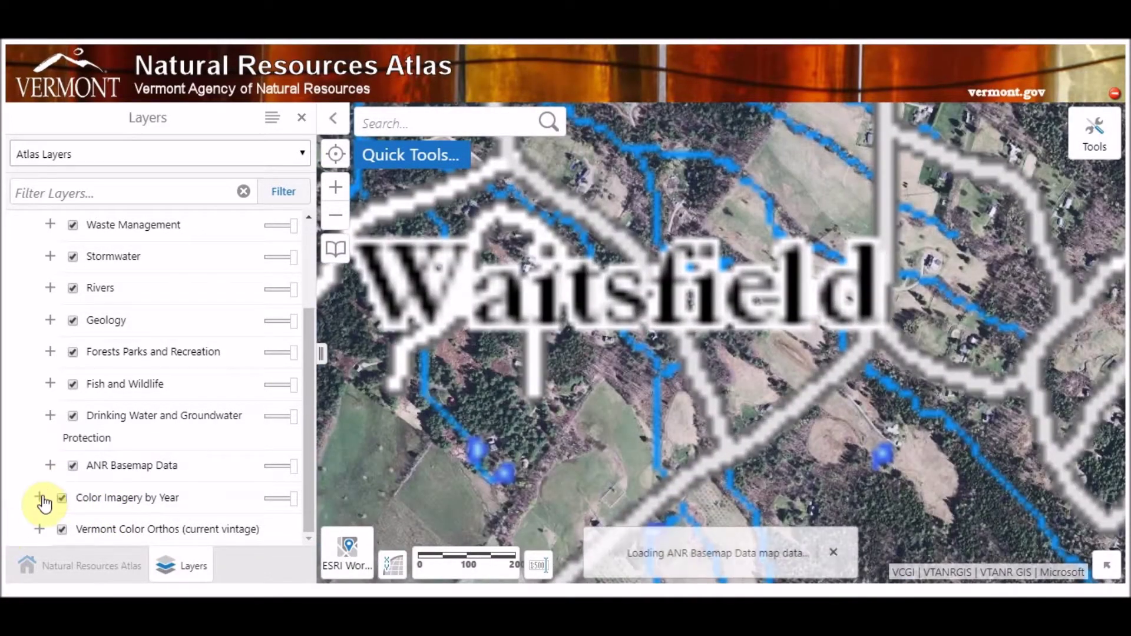
click(39, 498)
scroll(41, 498, down, 4)
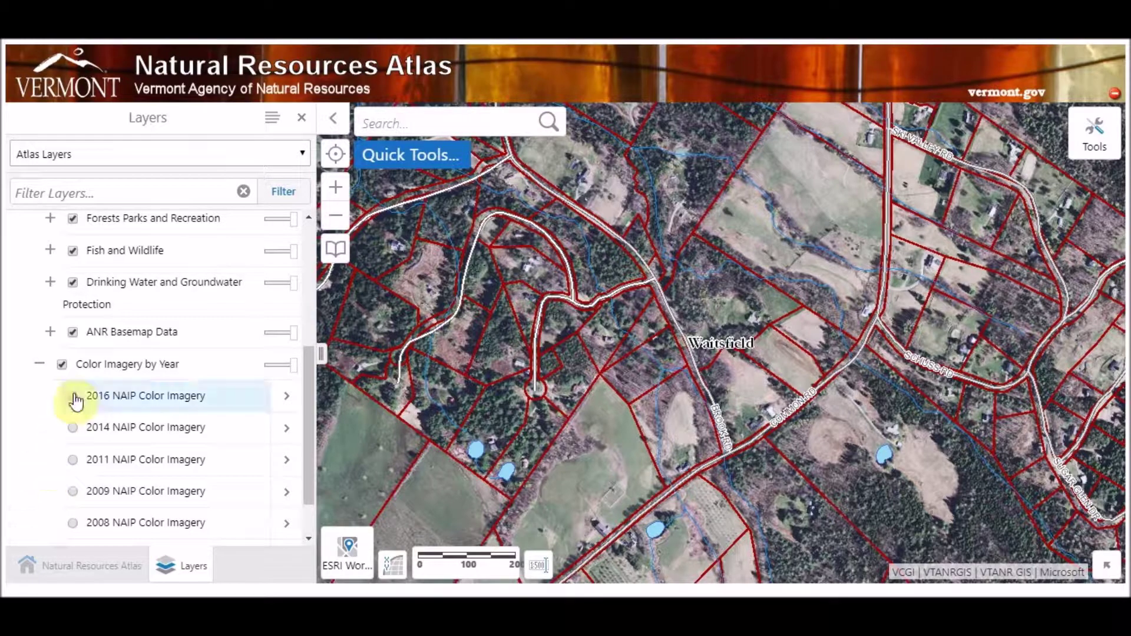
scroll(75, 400, down, 2)
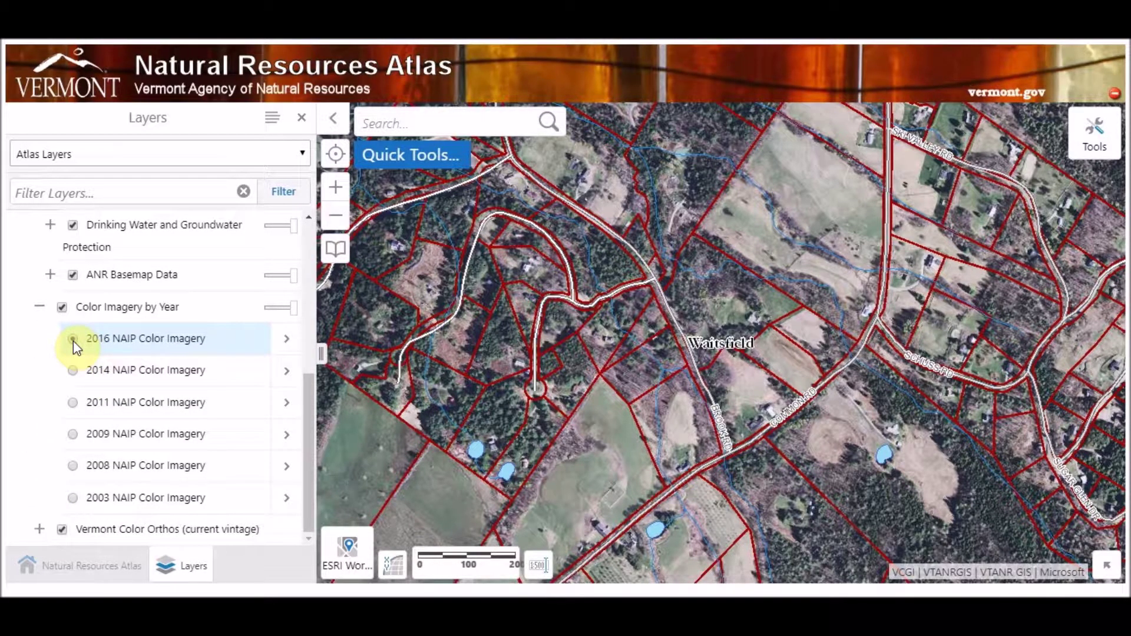
- Compare 2003 and 2009 NAIP imagery, then turn Color Imagery by Year off and collapse it
click(74, 499)
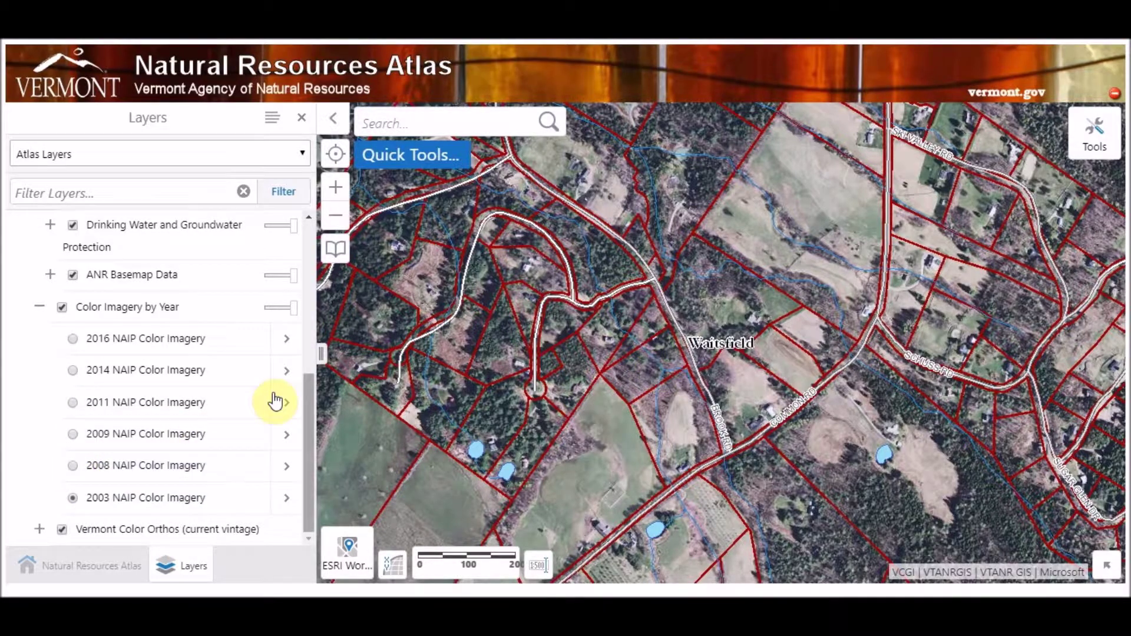
click(73, 339)
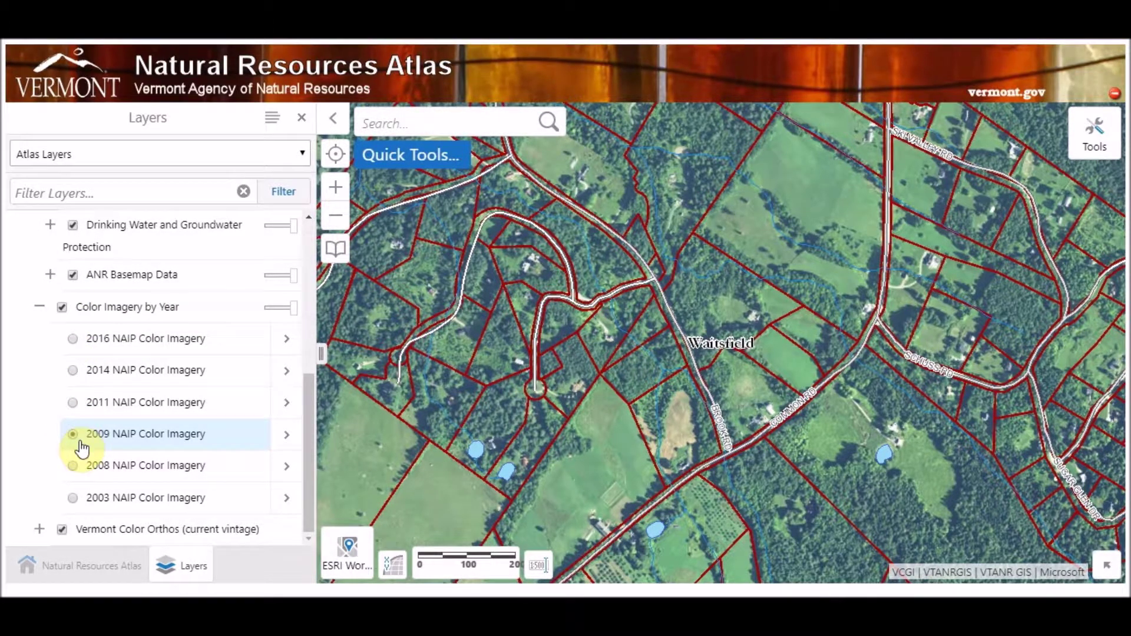
click(72, 498)
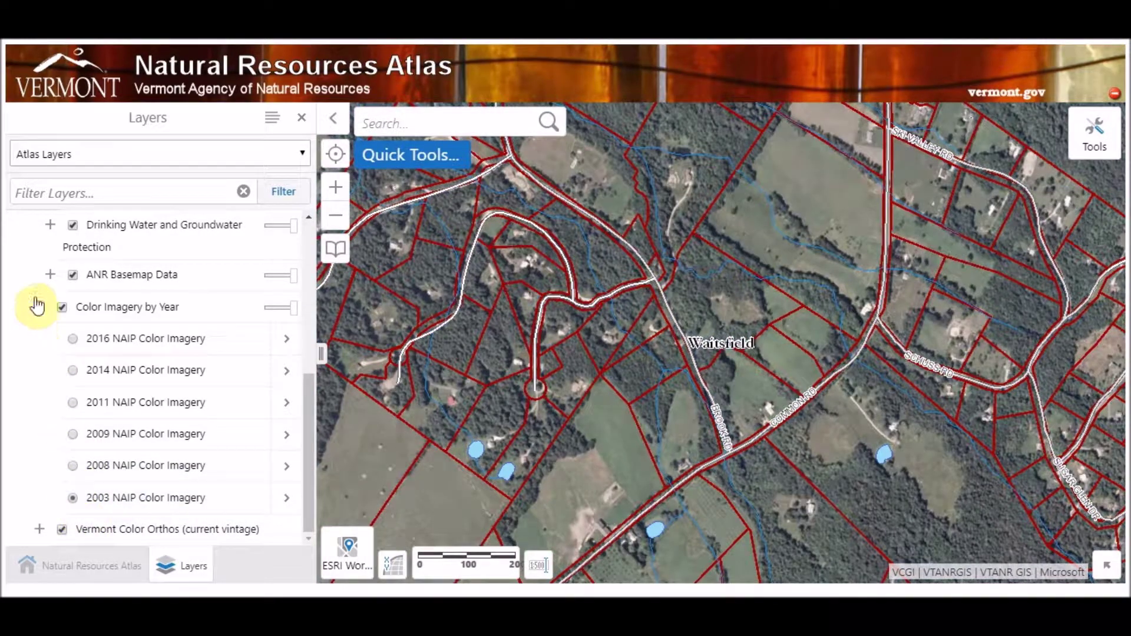
click(62, 307)
click(41, 309)
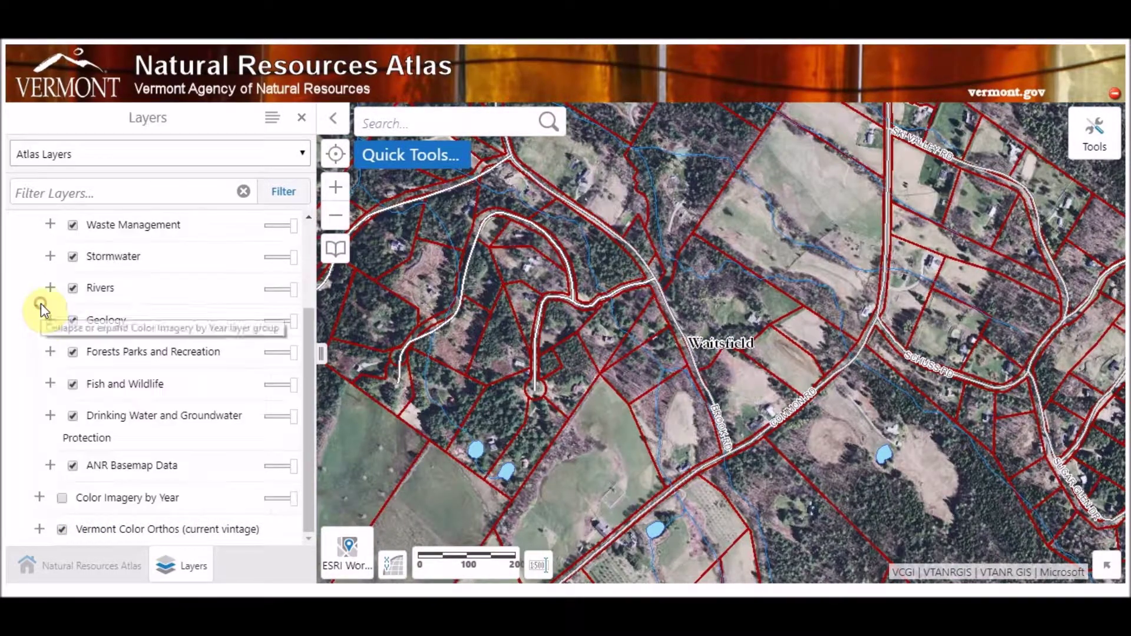
- Look over the Vermont Color Orthos sub-layers, then bring up the basemap gallery
click(40, 529)
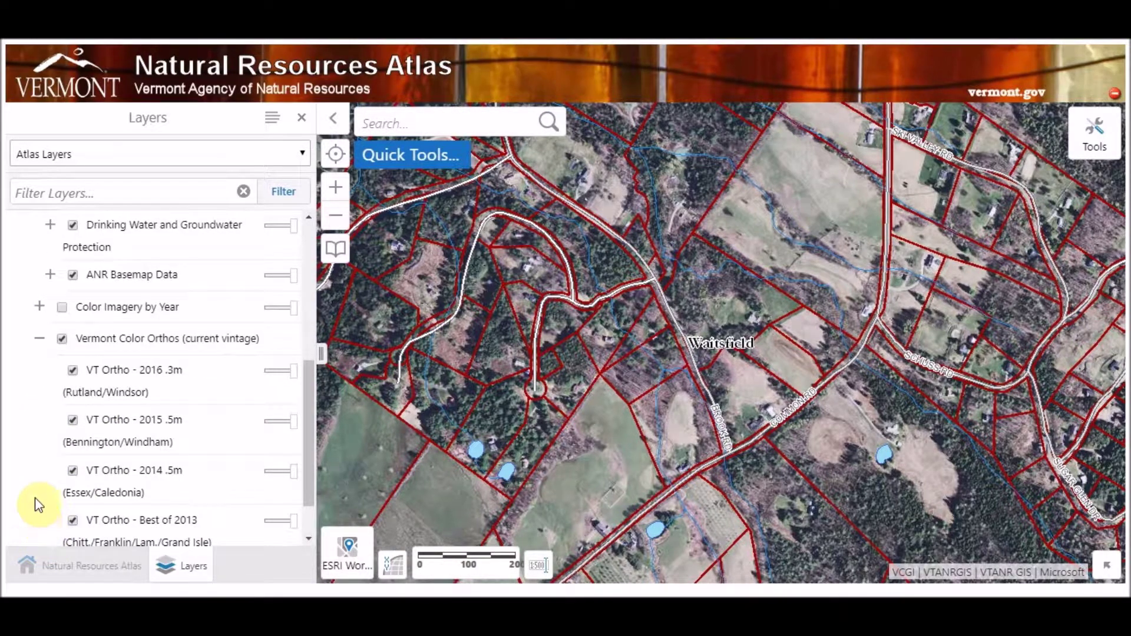
scroll(38, 473, down, 1)
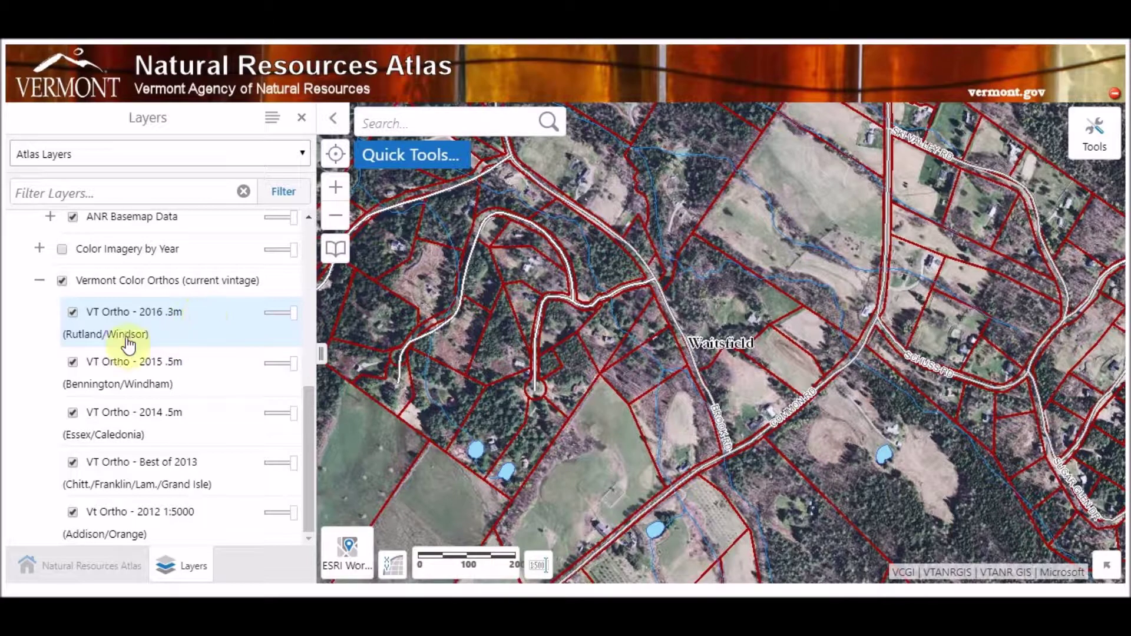
click(38, 284)
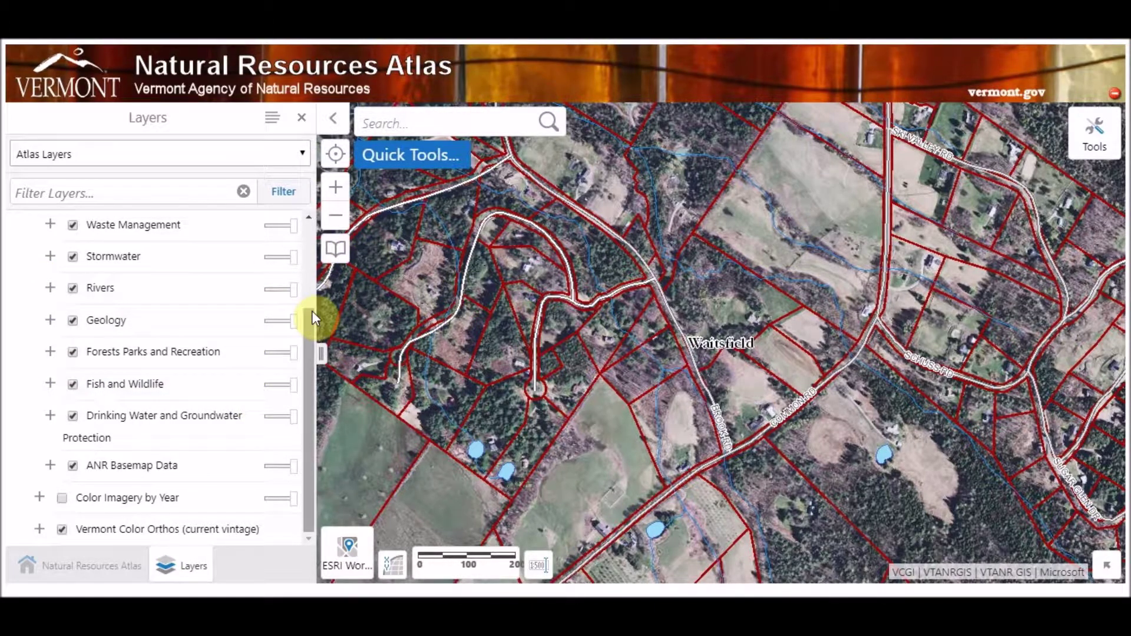
click(348, 549)
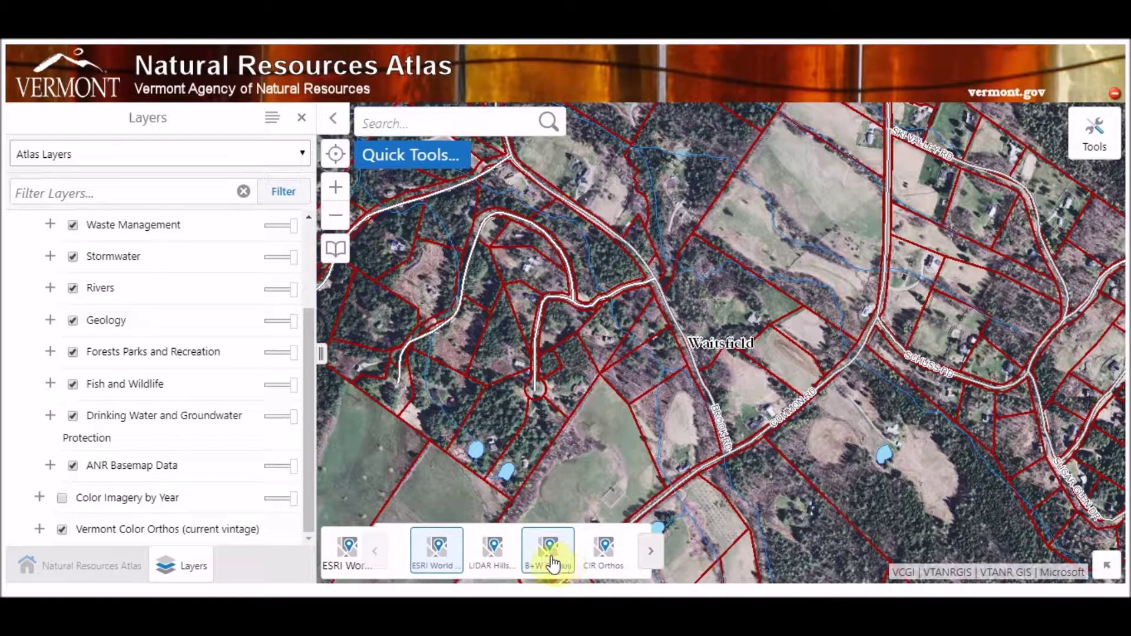
- Try the CIR and B+W Orthos basemaps, settle on LiDAR Hillshade, and hide Vermont Color Orthos
click(599, 560)
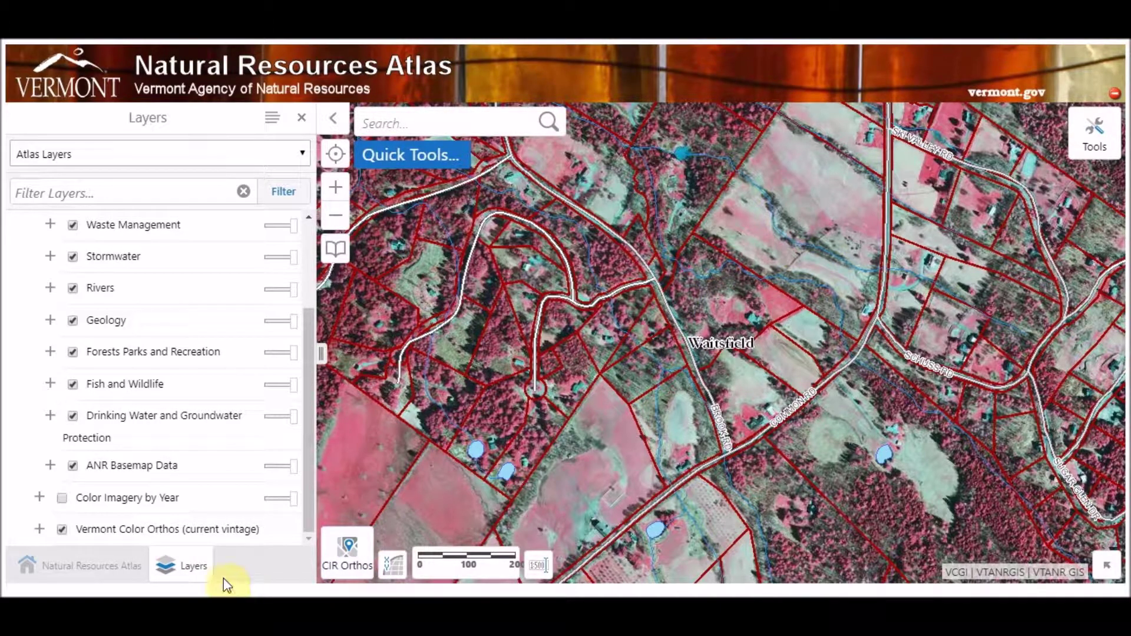
click(347, 549)
click(548, 568)
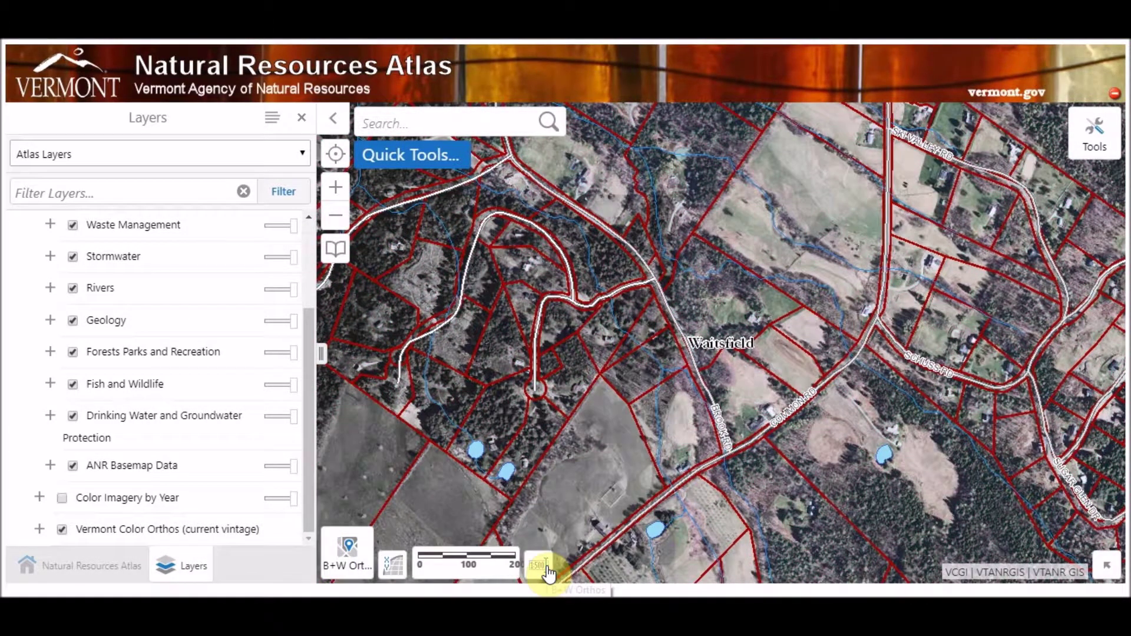
click(348, 540)
click(482, 550)
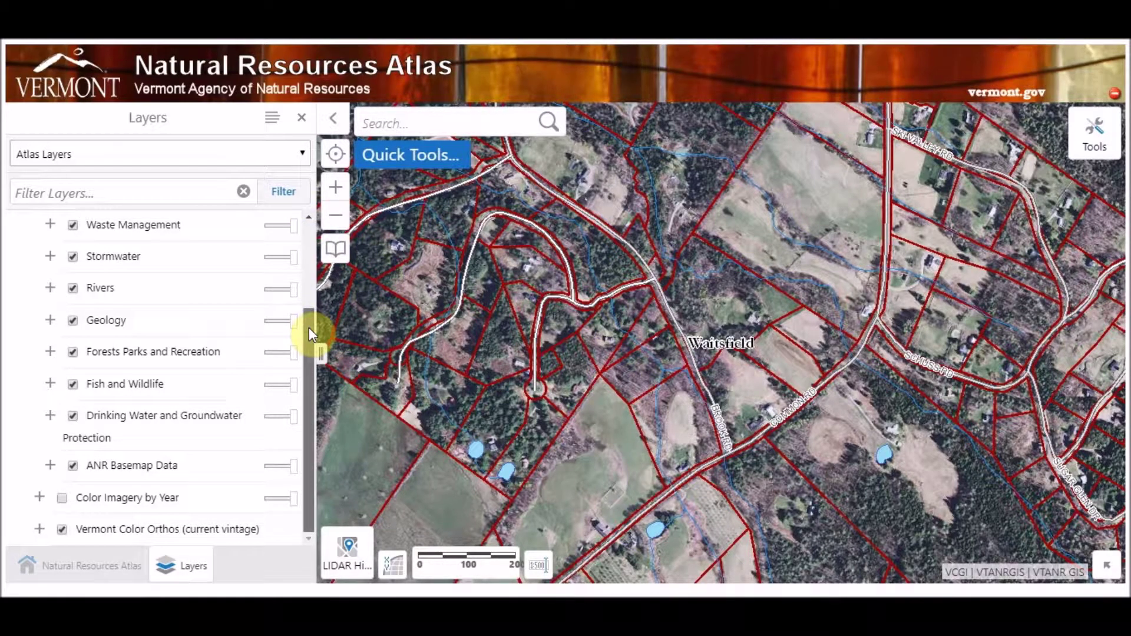
click(62, 530)
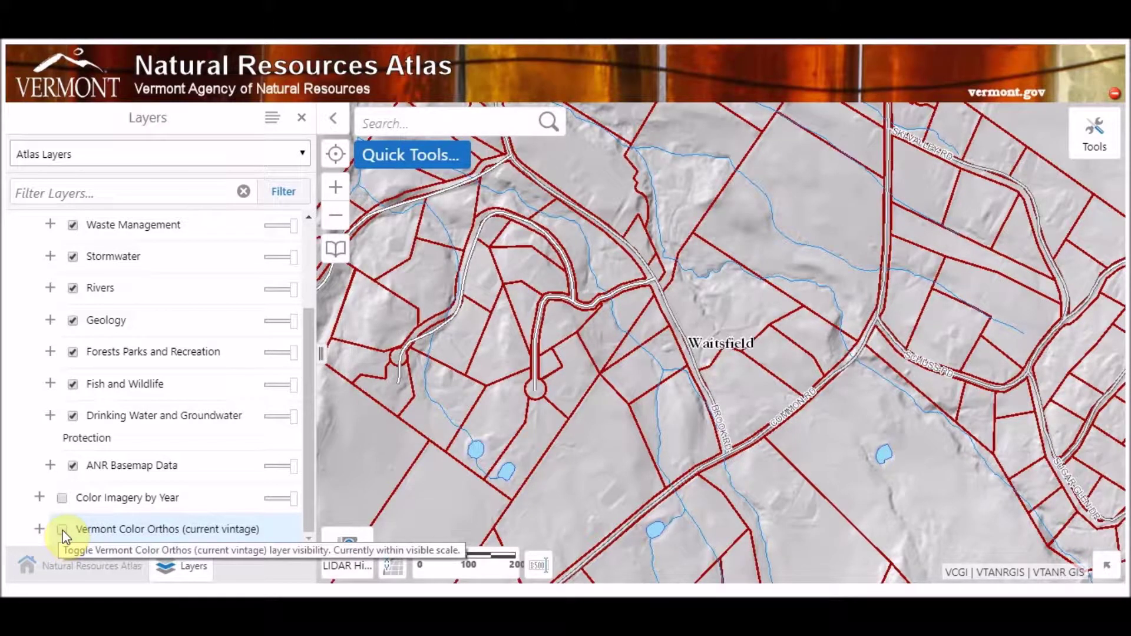
- Test Color Imagery by Year with opacity changes, pan the map down-right, then turn the imagery off
click(61, 497)
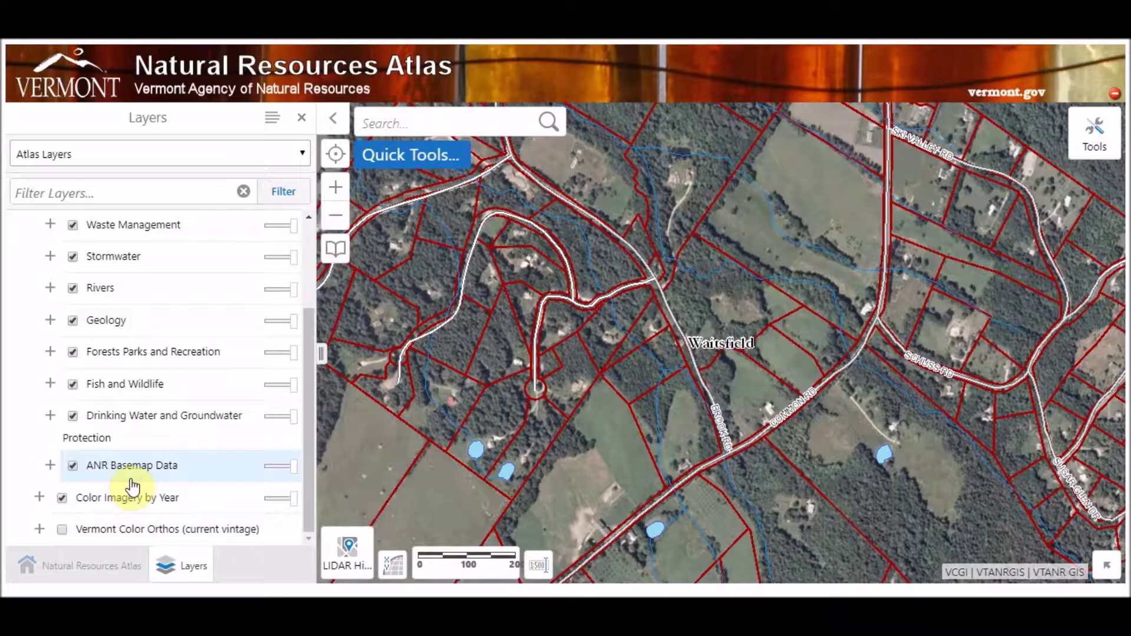
drag(295, 500, 279, 498)
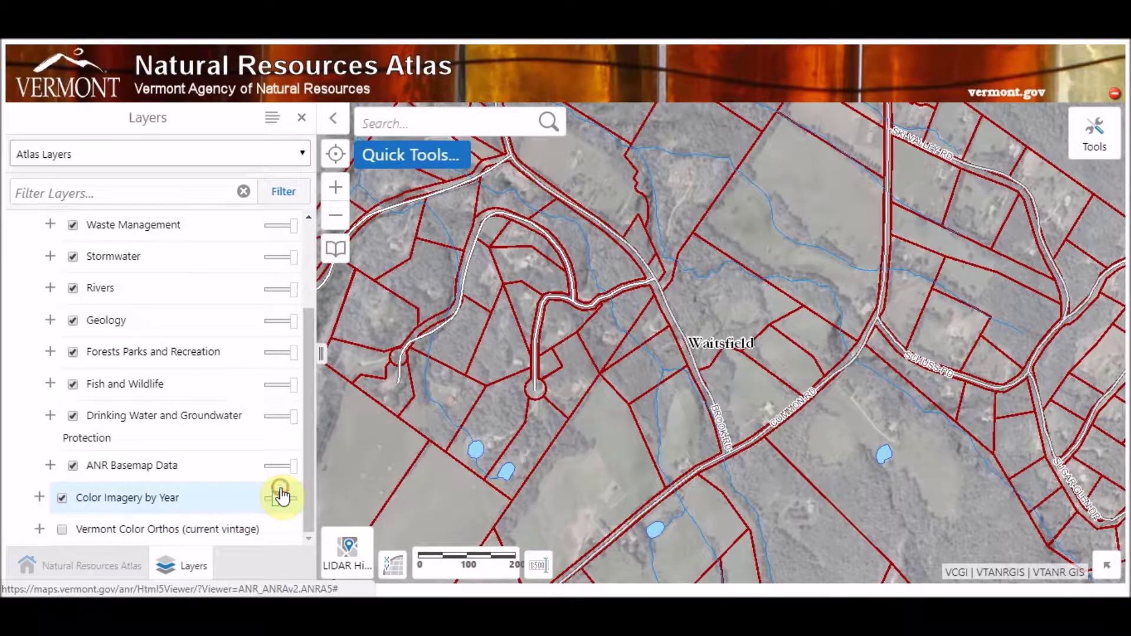
drag(411, 292, 909, 543)
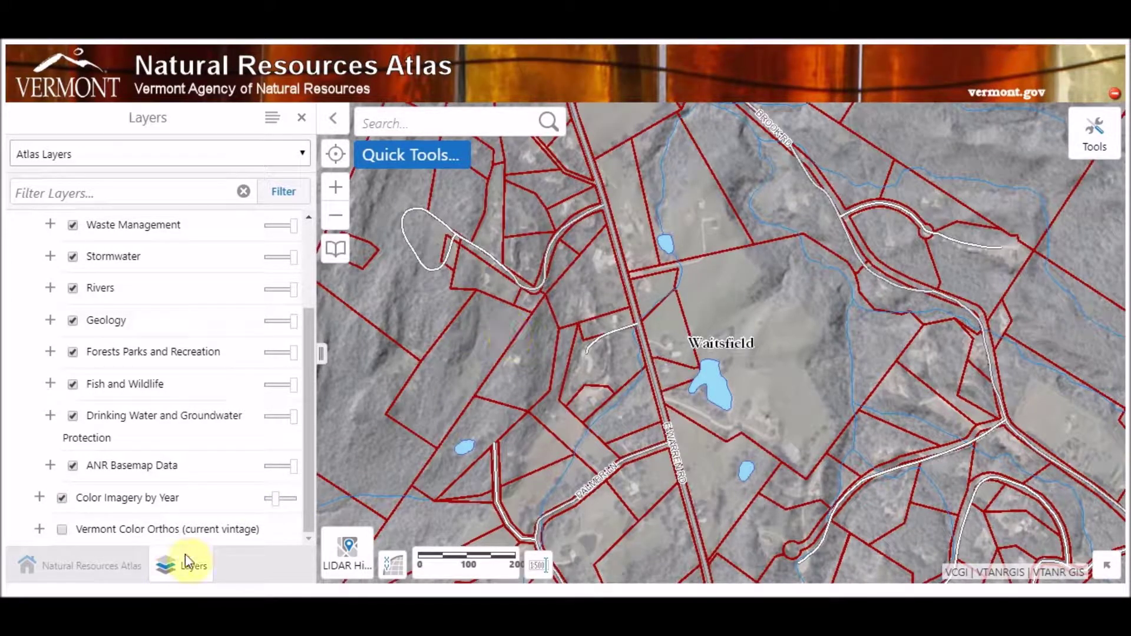
drag(273, 501, 299, 515)
click(64, 499)
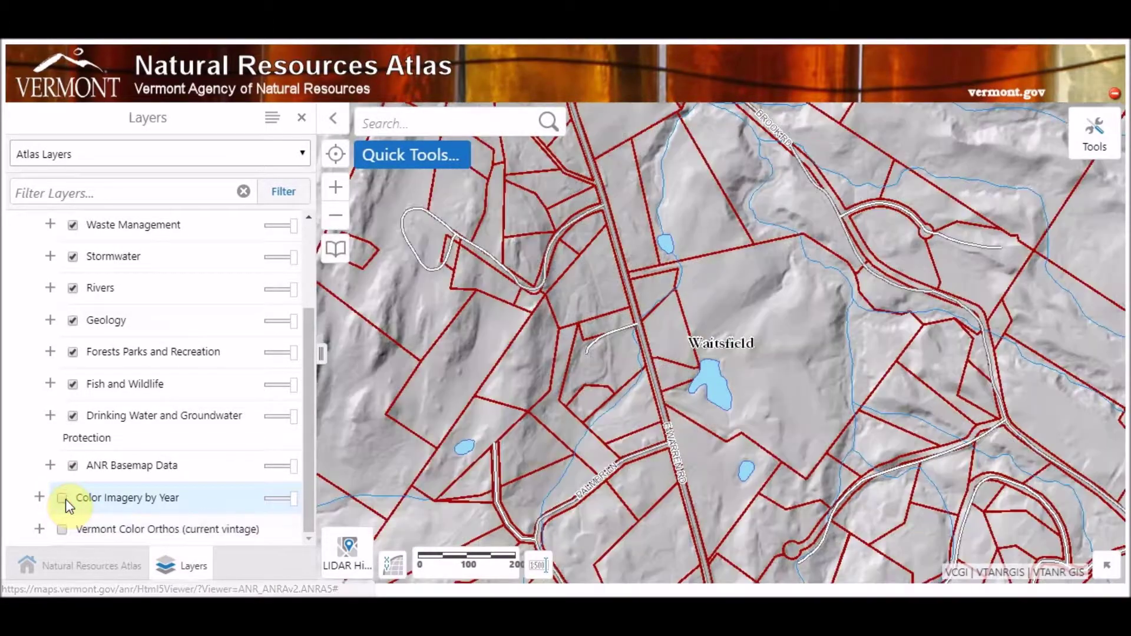
click(62, 497)
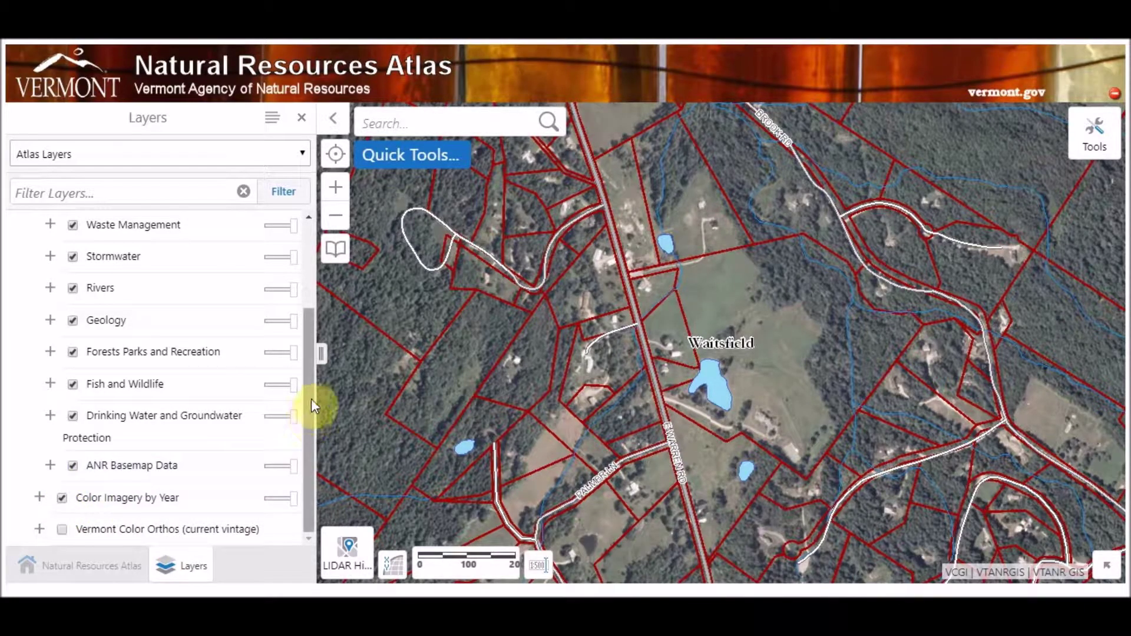
drag(312, 399, 318, 482)
click(63, 528)
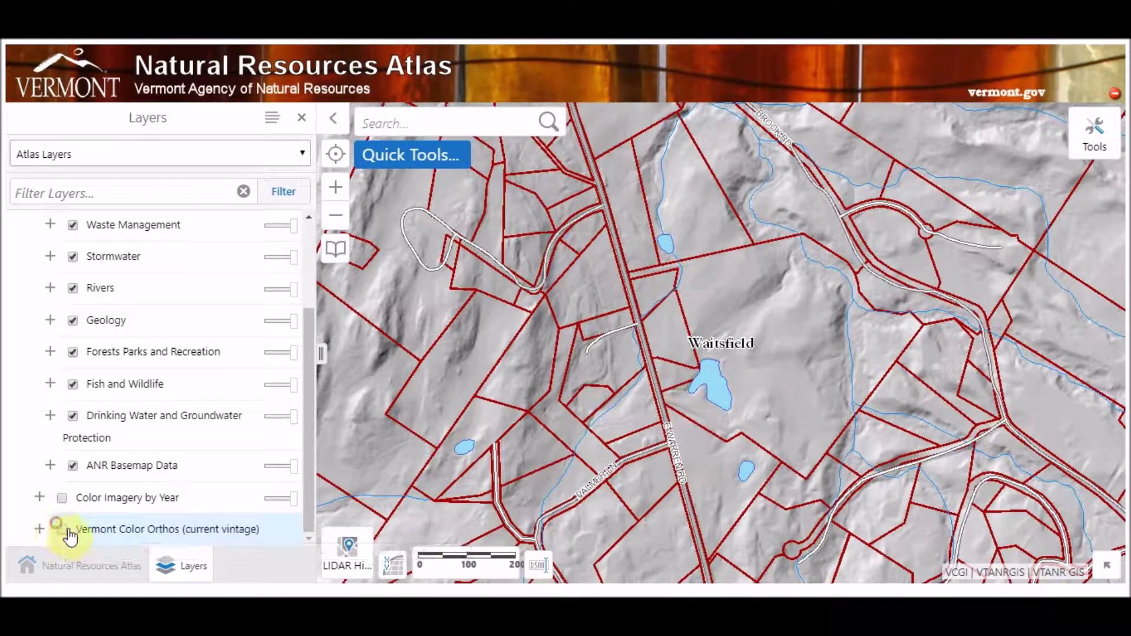
- Switch the basemap to ESRI World Imagery and pan toward High Bridge Brook
click(356, 551)
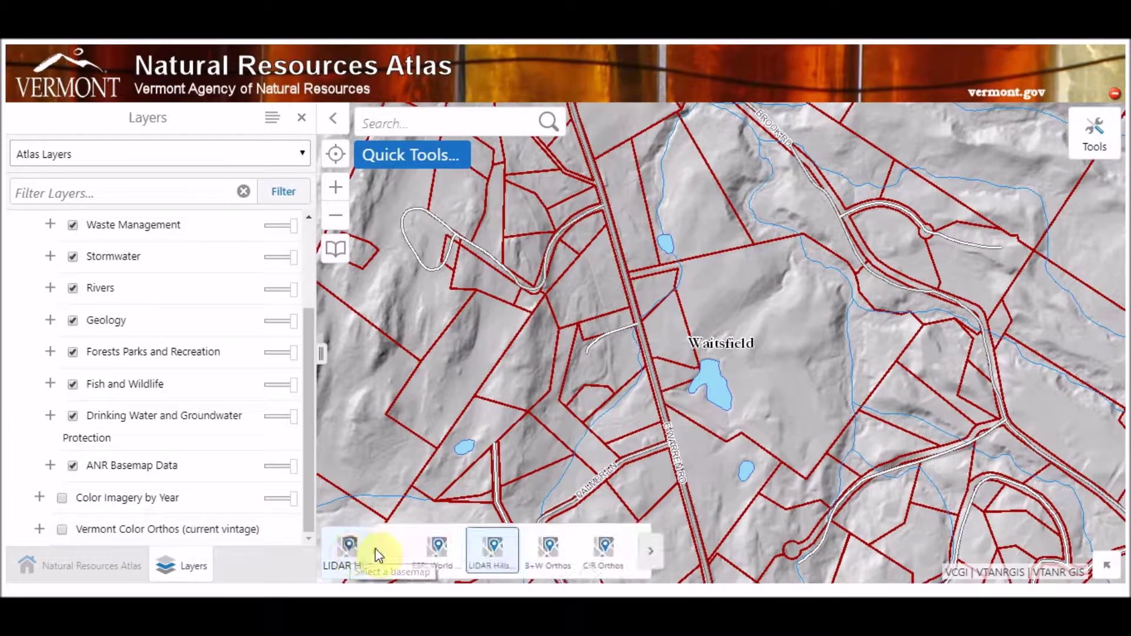
click(434, 550)
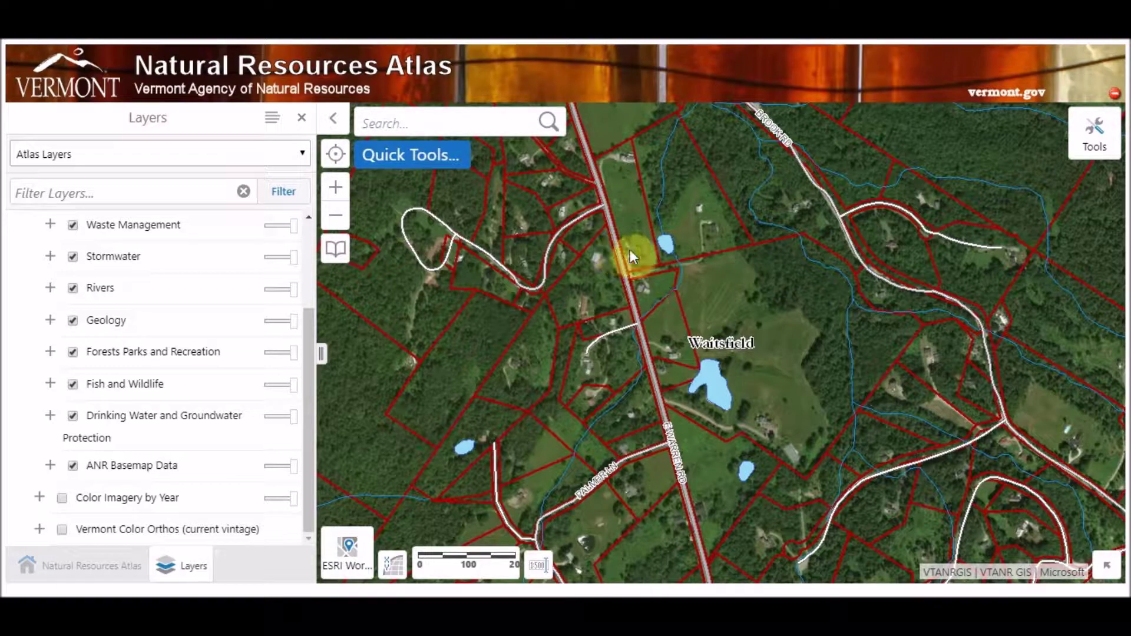
drag(551, 267, 663, 501)
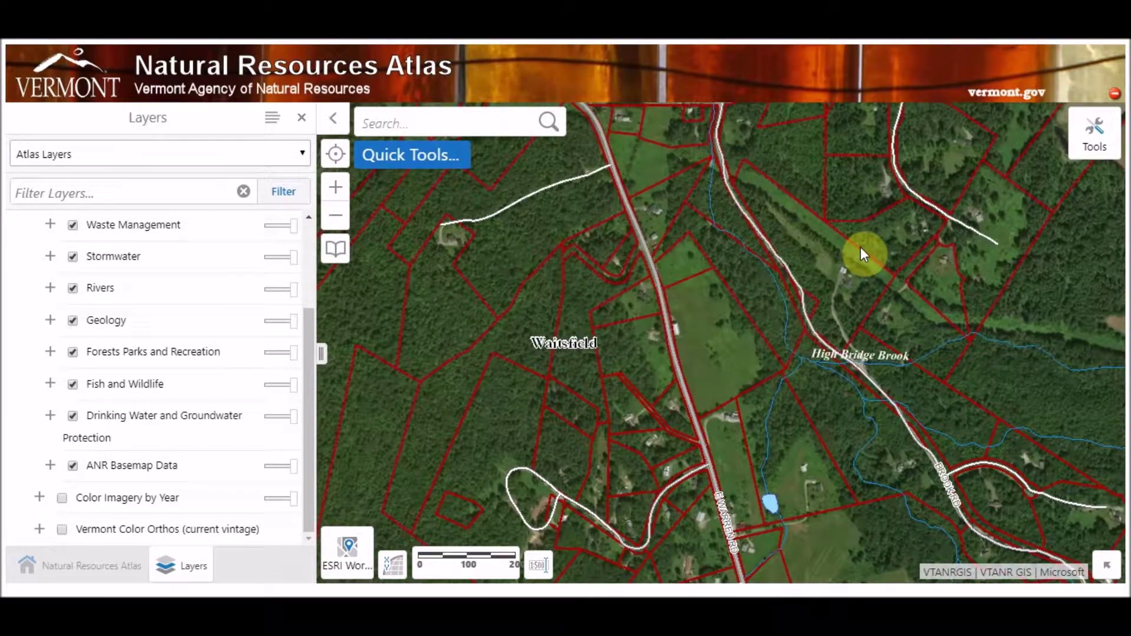
click(625, 332)
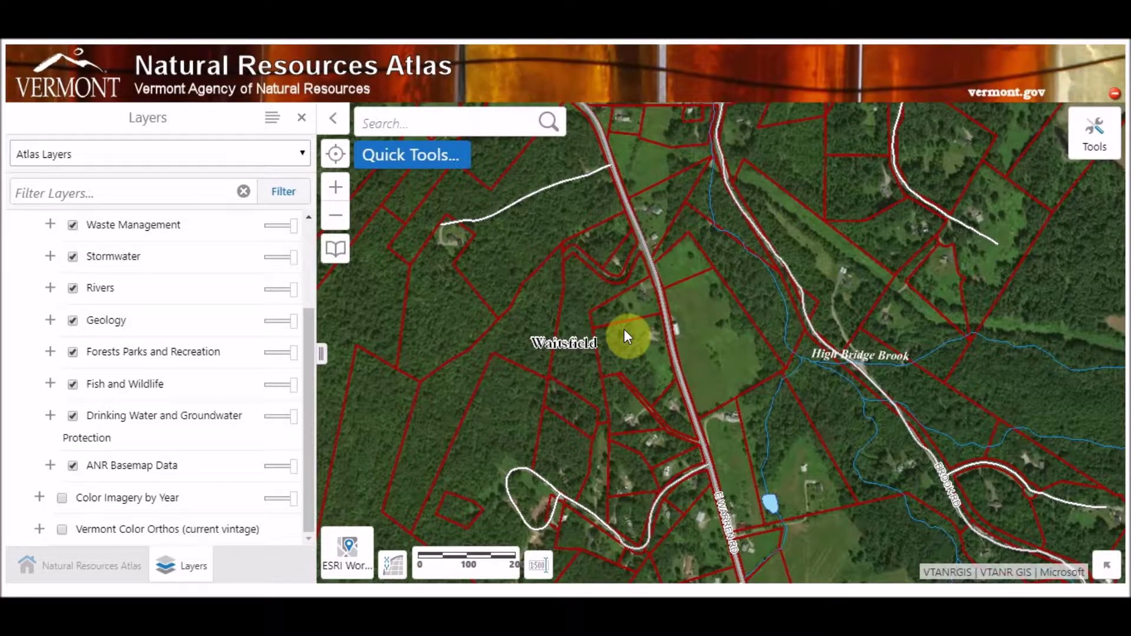